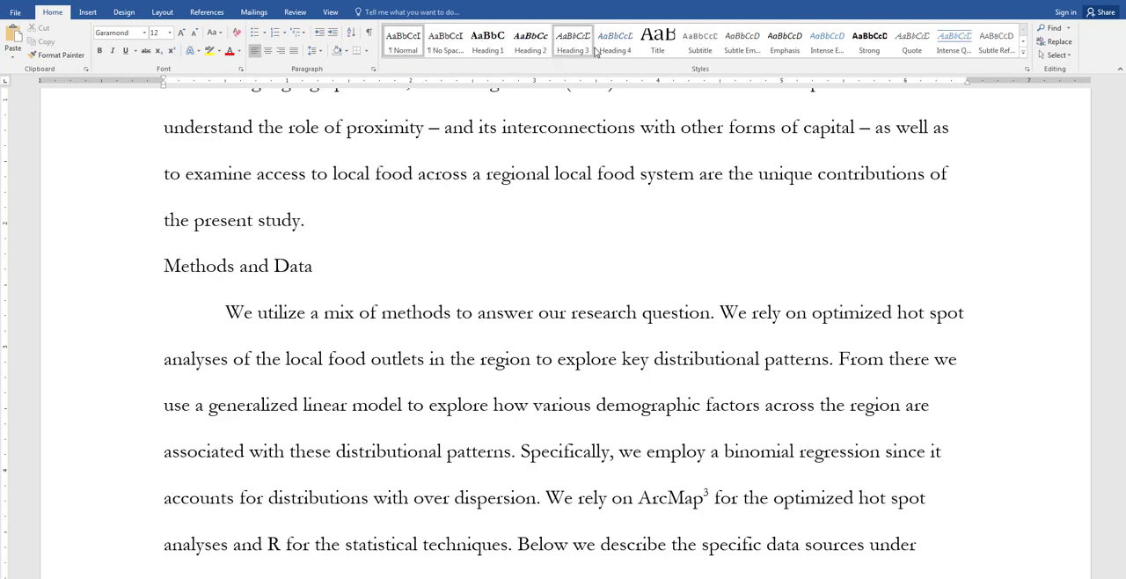
Step: Preview the heading styles on the "Methods and Data" line and apply the Heading 1 style to it
{"action": "left_click", "coordinate": [489, 42]}
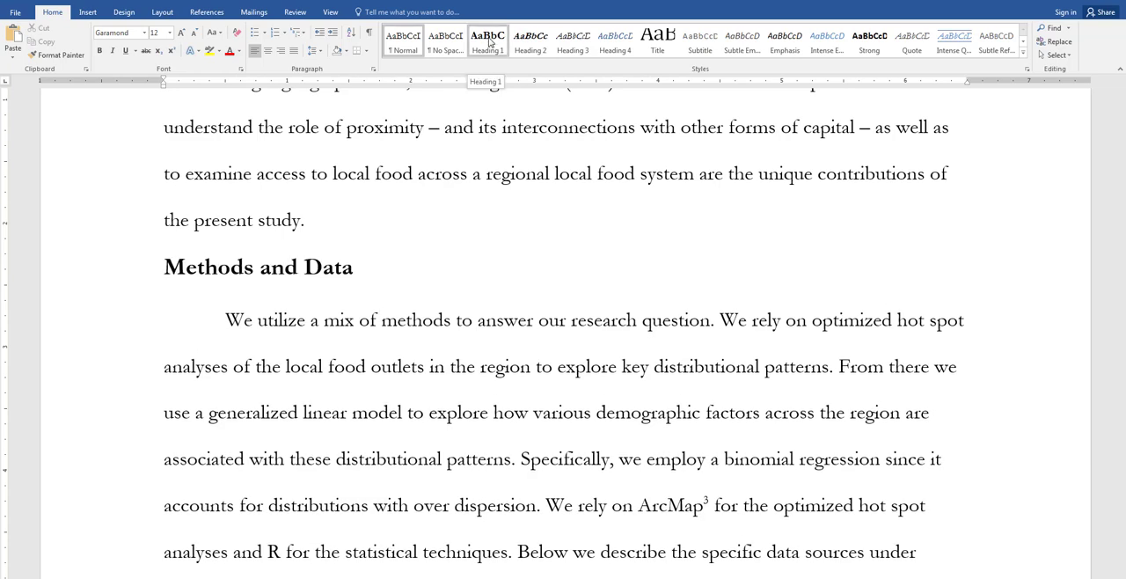
{"action": "left_click", "coordinate": [529, 42]}
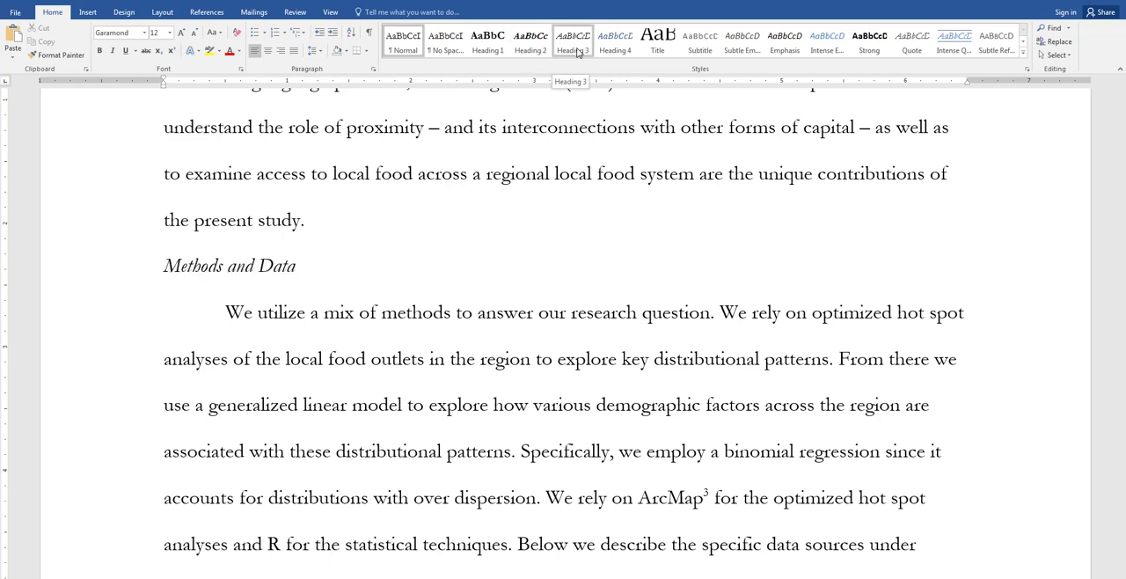
{"action": "key", "text": "ctrl+shift+n"}
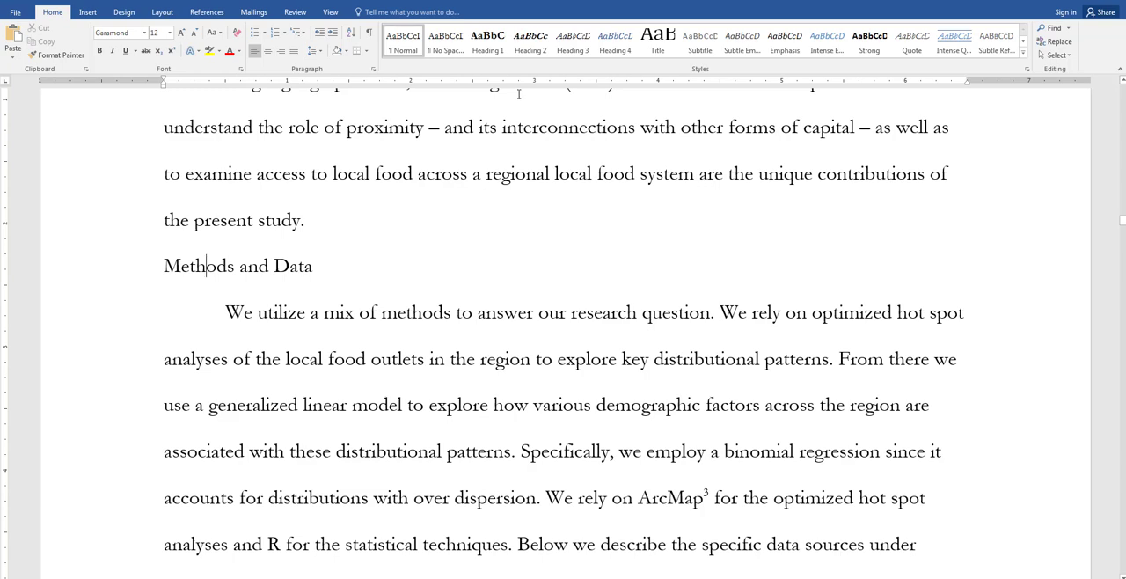
{"action": "left_click", "coordinate": [489, 38]}
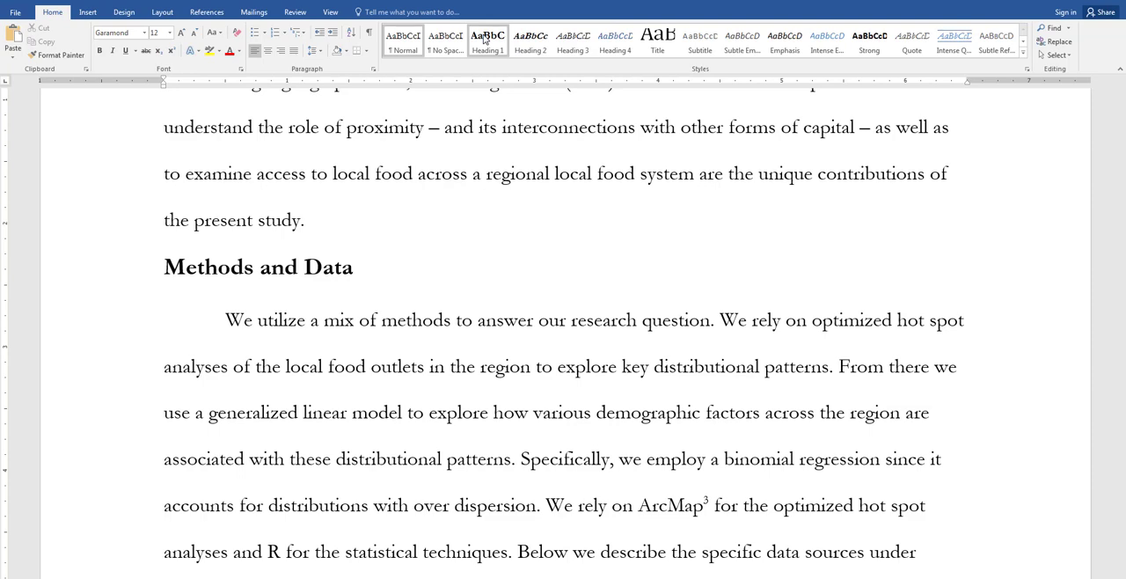
{"action": "left_click", "coordinate": [487, 40]}
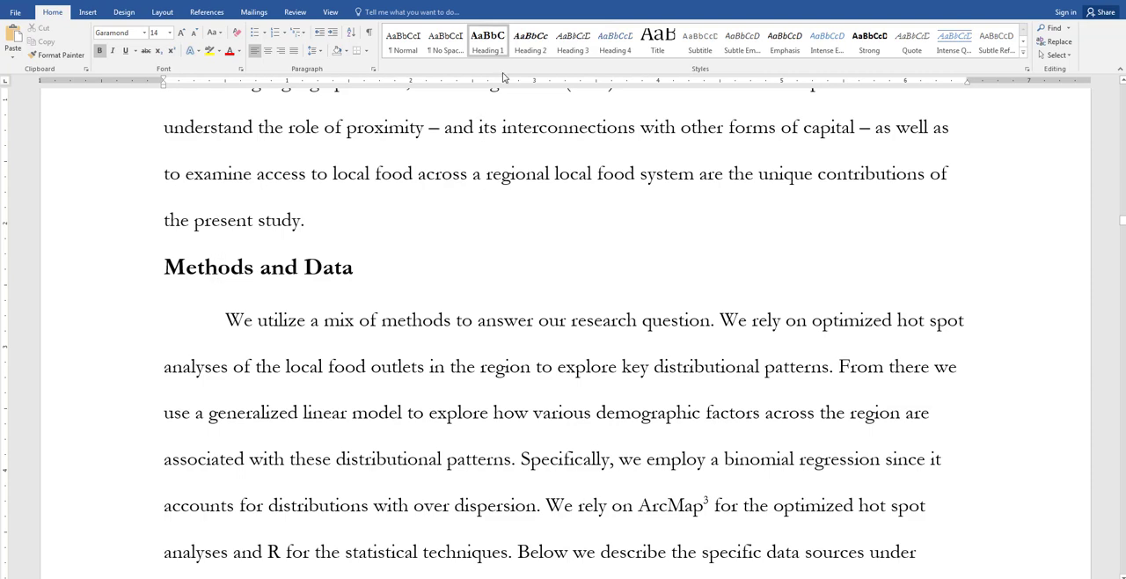
Step: Open the Heading 1 style for modification and make it apply to new documents based on this template
{"action": "right_click", "coordinate": [490, 44]}
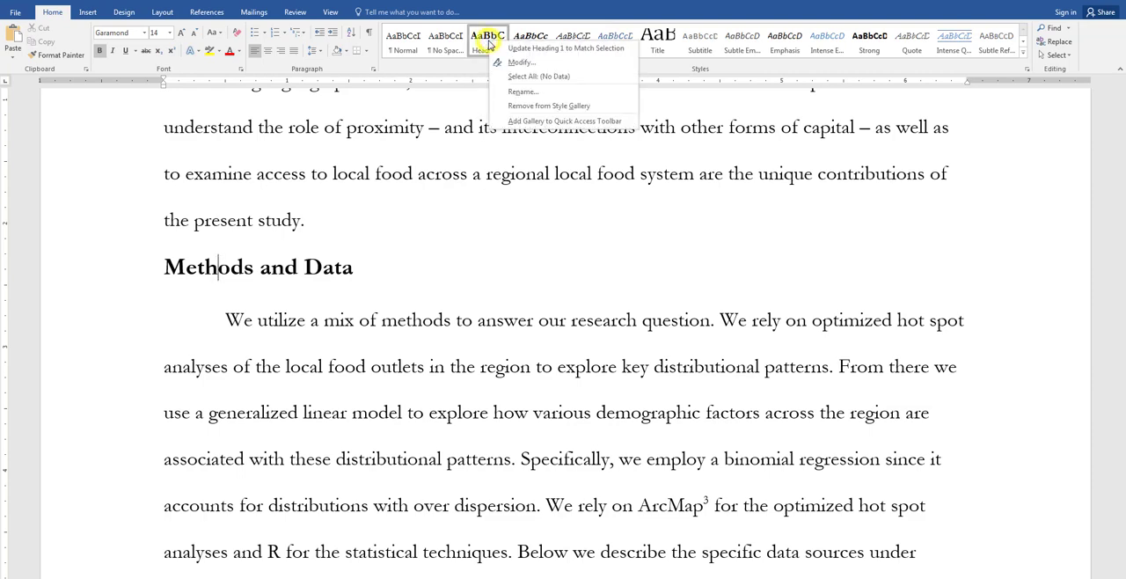
{"action": "left_click", "coordinate": [521, 62]}
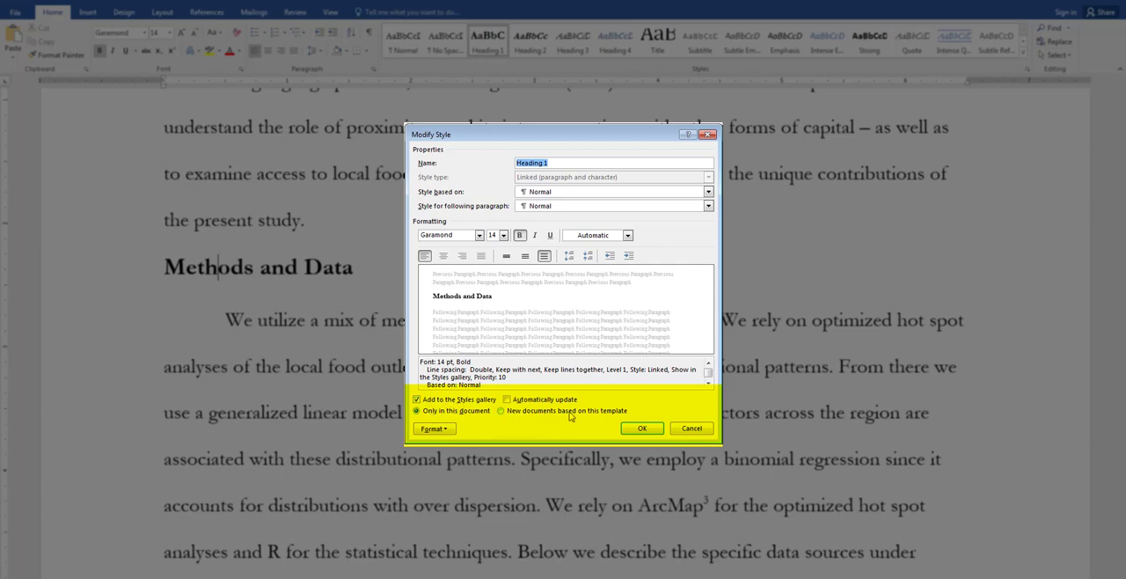
{"action": "left_click", "coordinate": [520, 415]}
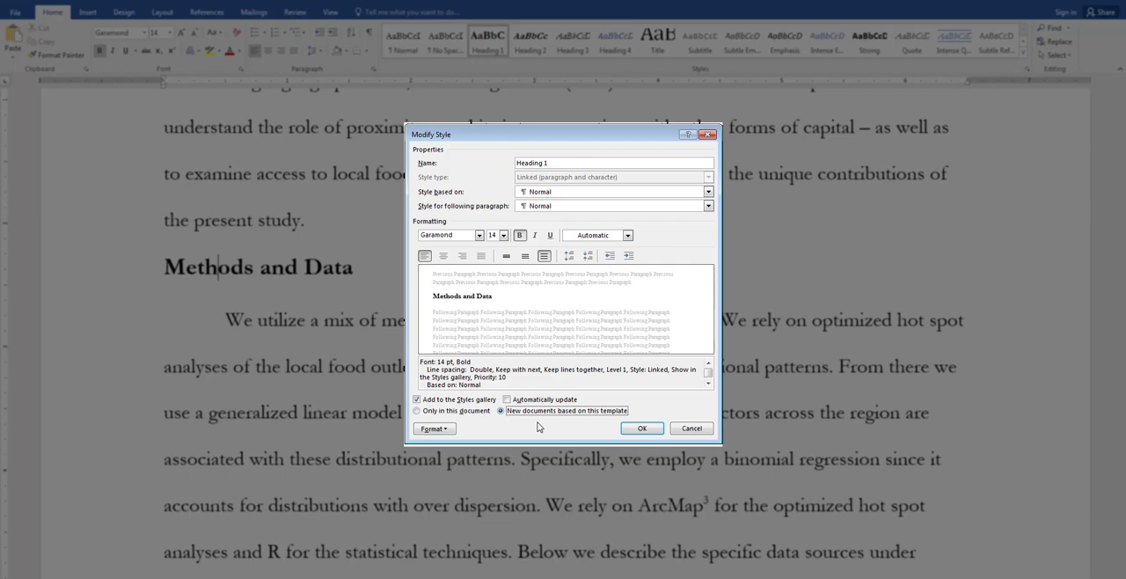
Step: Set the Heading 1 style's paragraph line spacing to Double and save the style settings
{"action": "left_click", "coordinate": [446, 430]}
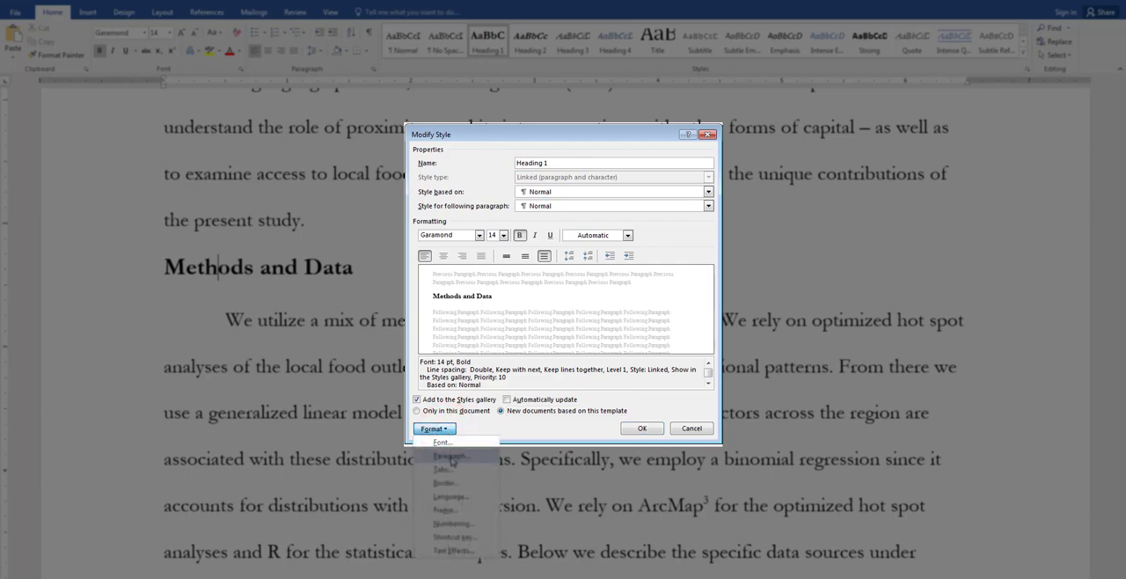
{"action": "left_click", "coordinate": [452, 457]}
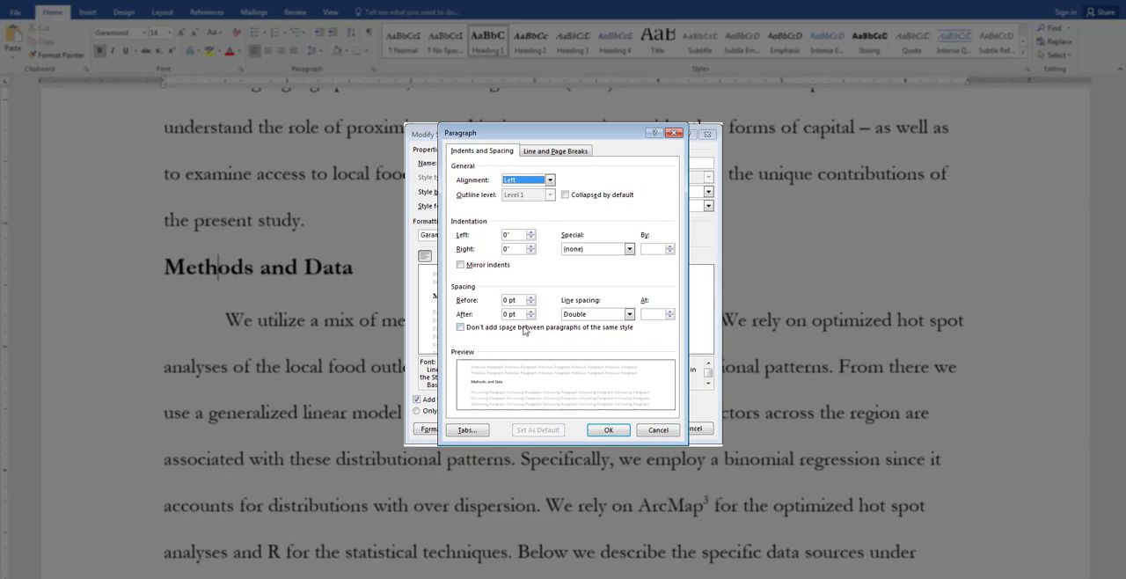
{"action": "left_click", "coordinate": [629, 315]}
{"action": "left_click", "coordinate": [580, 342]}
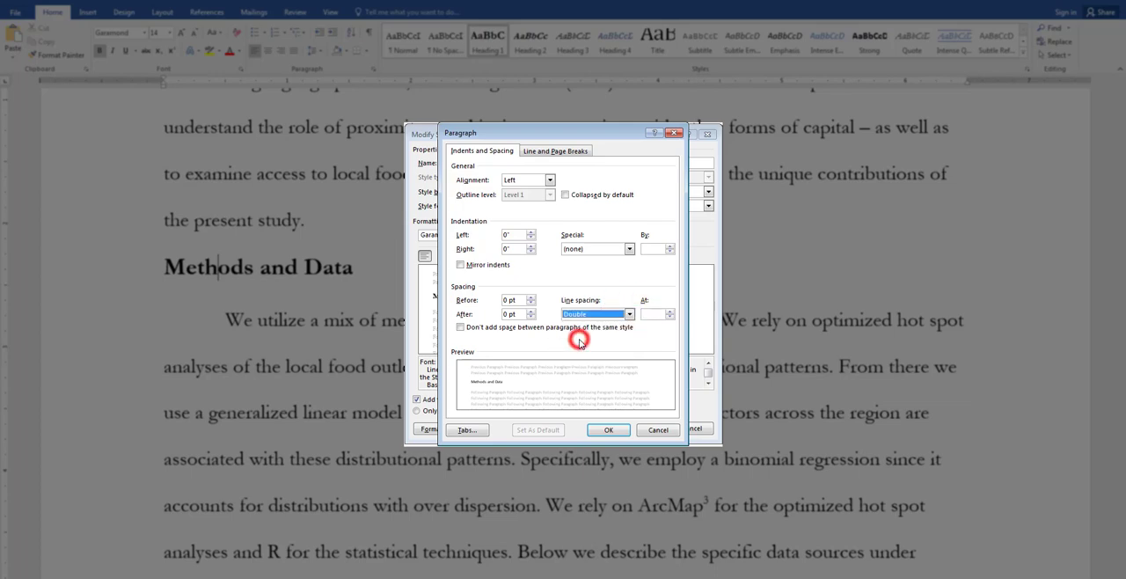
{"action": "left_click", "coordinate": [609, 429]}
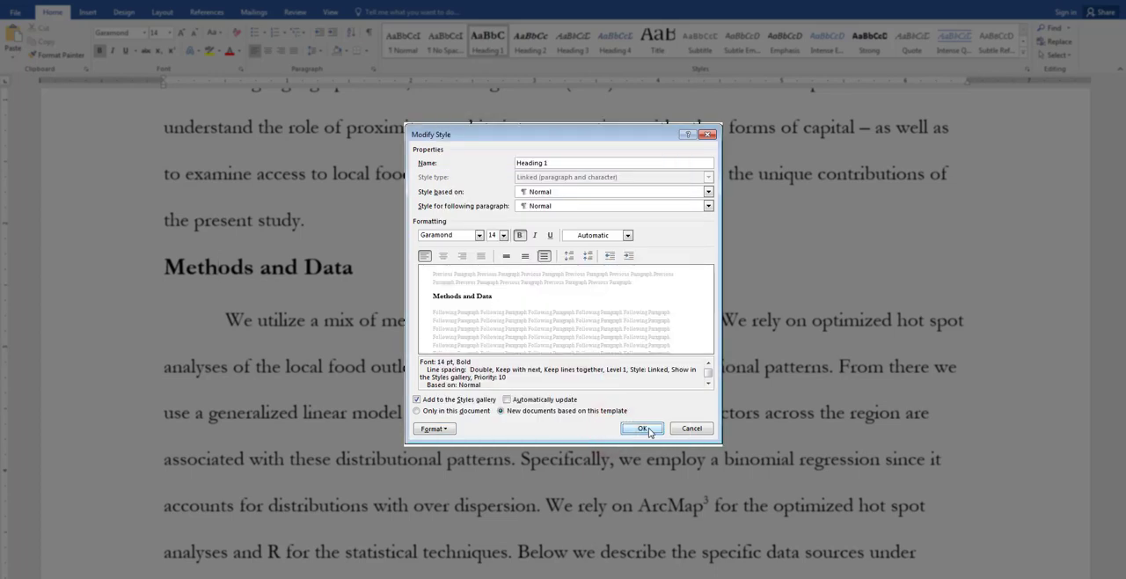
{"action": "left_click", "coordinate": [643, 428]}
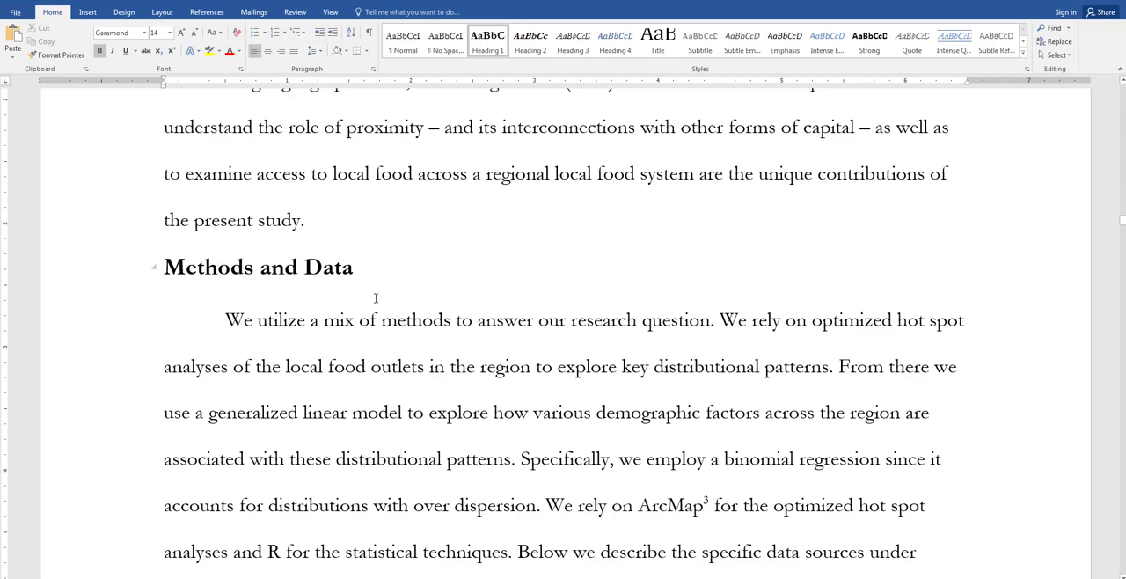
Step: Apply the Heading 1 style to the line "Forms of Capital in Accessing Local Food" and collapse the section under it
{"action": "scroll", "coordinate": [420, 320], "scroll_direction": "up", "scroll_amount": 15}
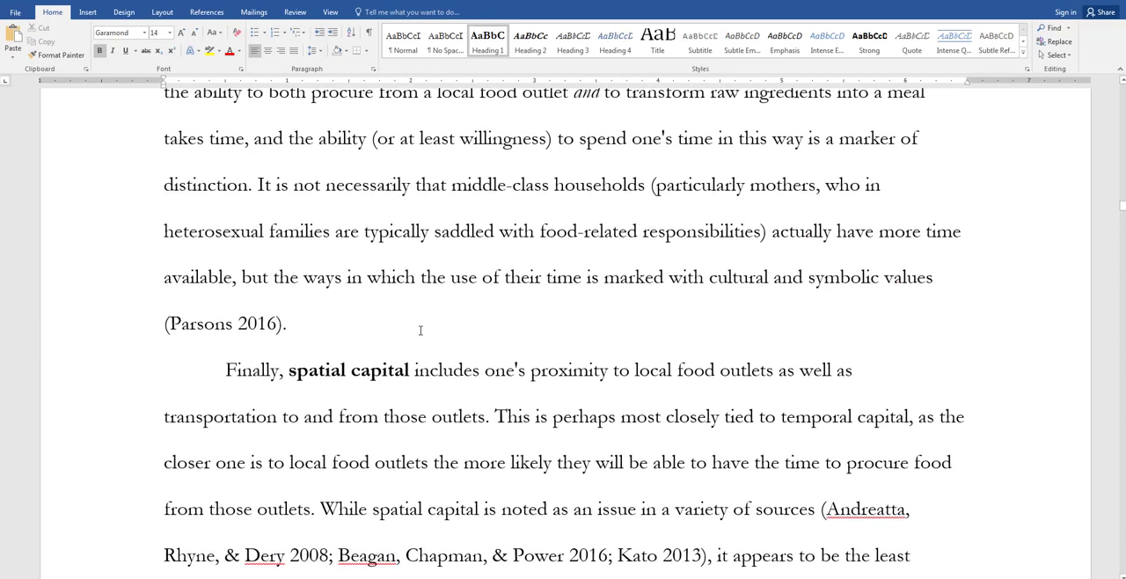
{"action": "scroll", "coordinate": [420, 330], "scroll_direction": "up", "scroll_amount": 15}
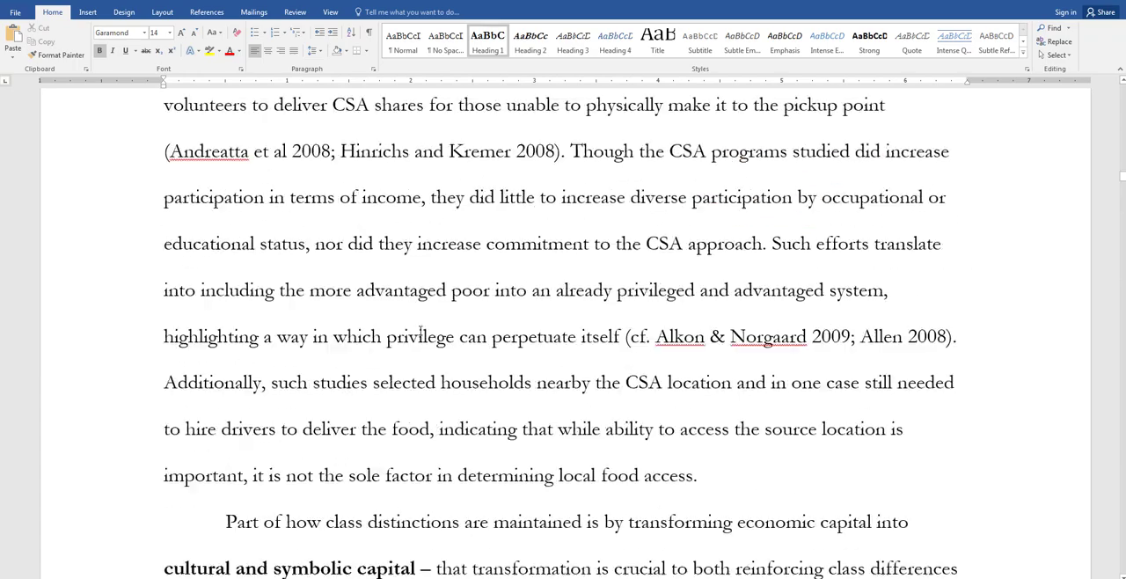
{"action": "scroll", "coordinate": [420, 331], "scroll_direction": "up", "scroll_amount": 10}
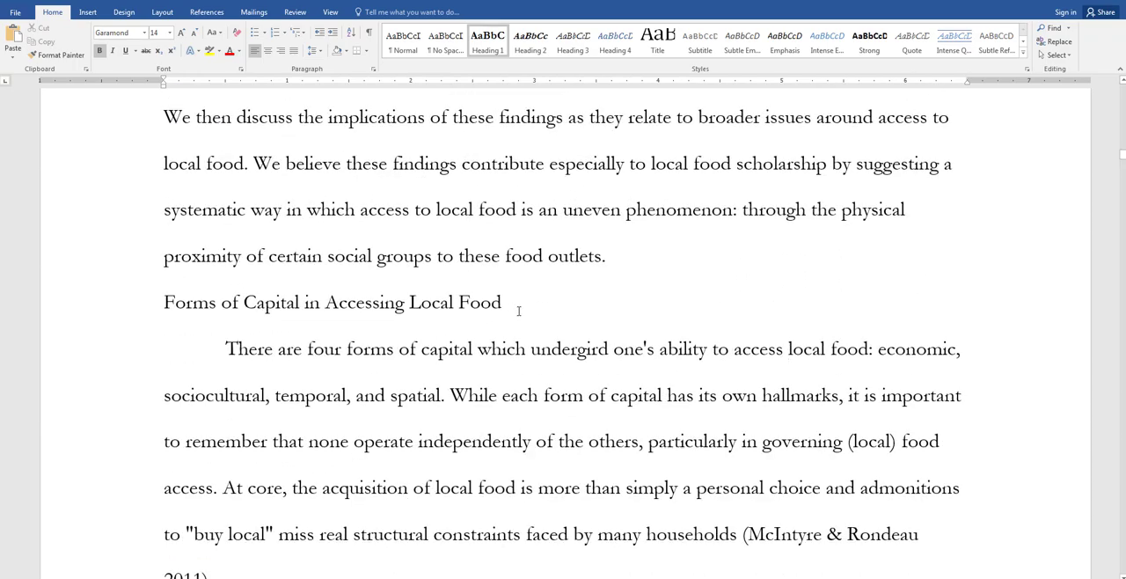
{"action": "left_click", "coordinate": [243, 303]}
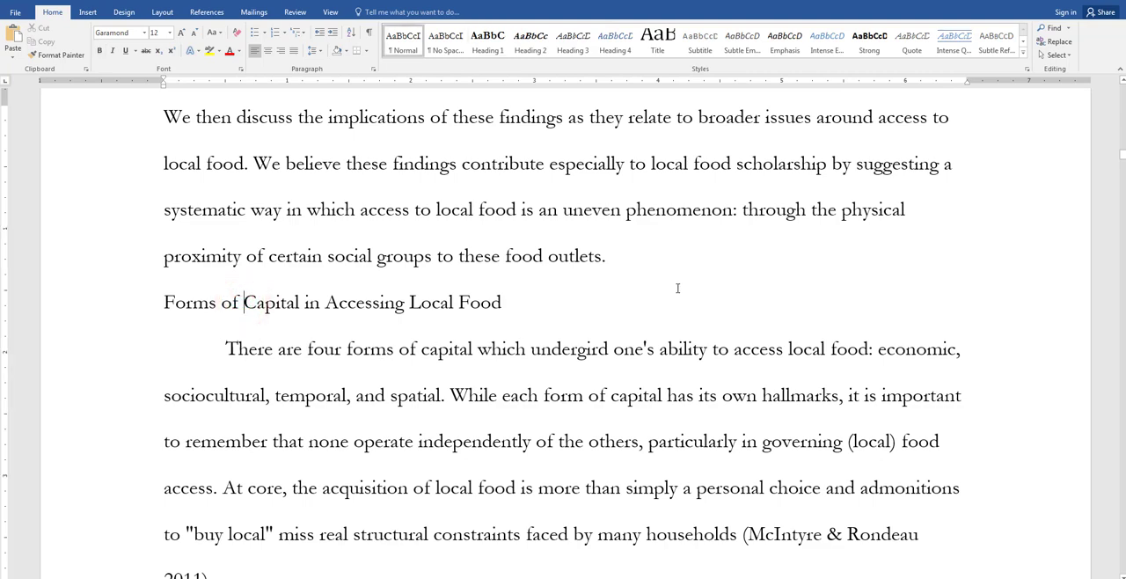
{"action": "left_click", "coordinate": [489, 45]}
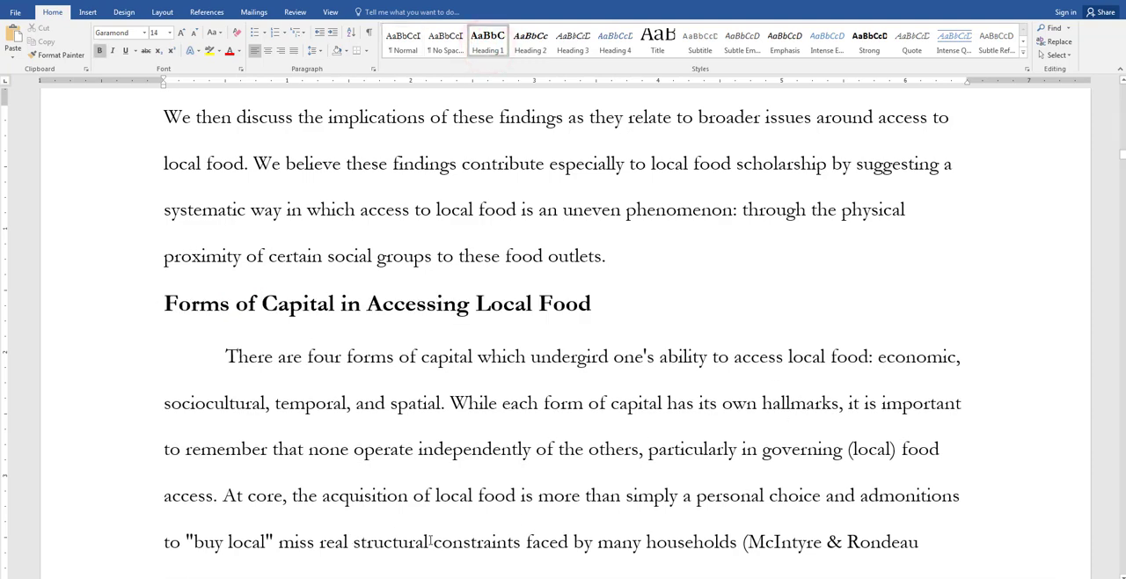
{"action": "mouse_move", "coordinate": [154, 311]}
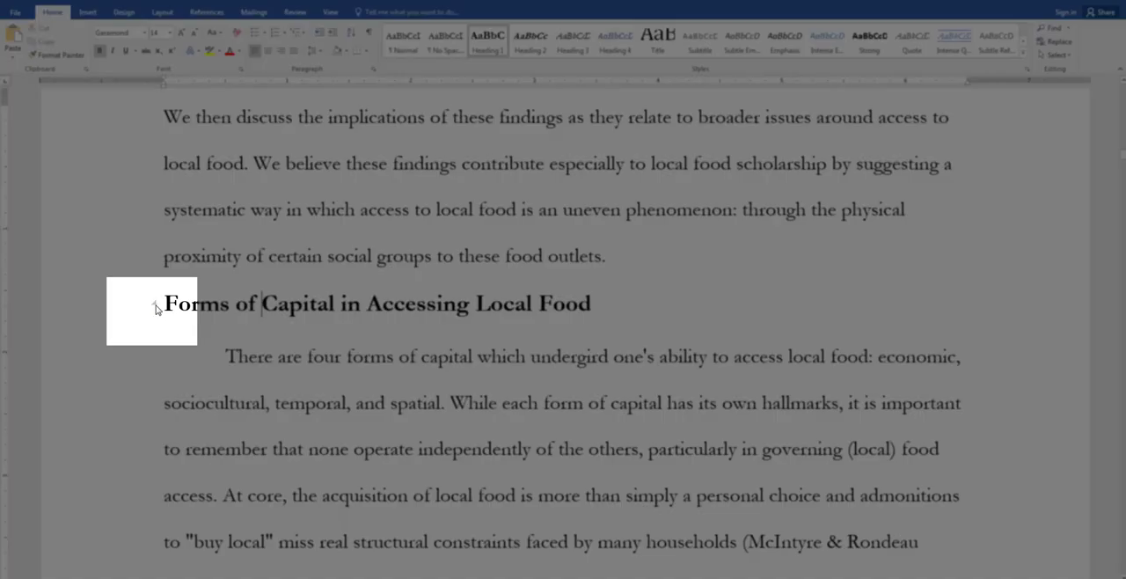
{"action": "left_click", "coordinate": [154, 305]}
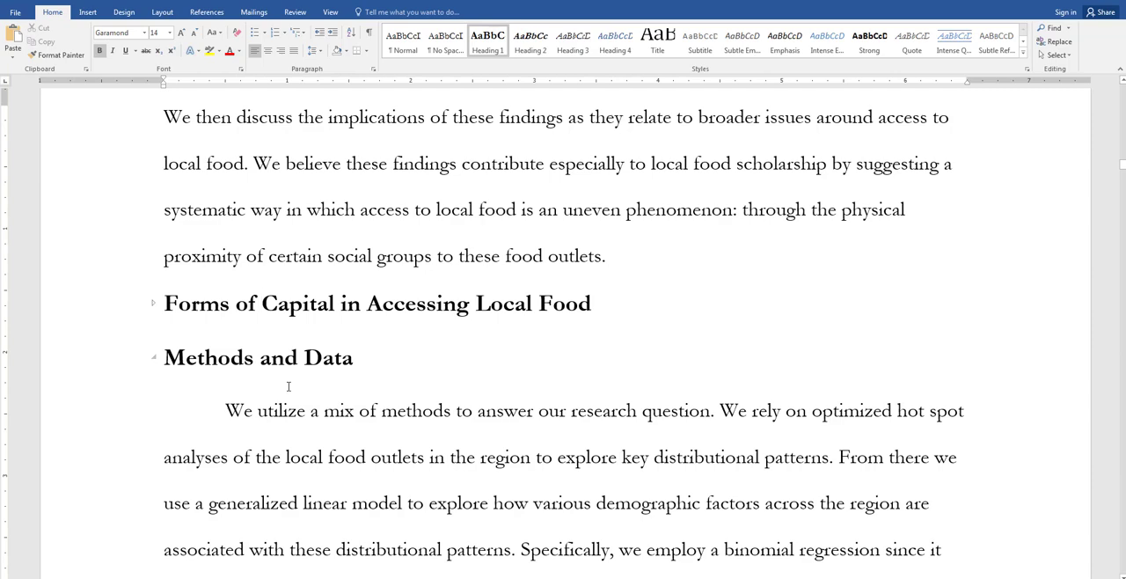
Step: Apply the Heading 2 style to the line "Dependent Variables: Locations of Locally-Oriented Farms" in the Methods and Data section
{"action": "scroll", "coordinate": [279, 387], "scroll_direction": "down", "scroll_amount": 2}
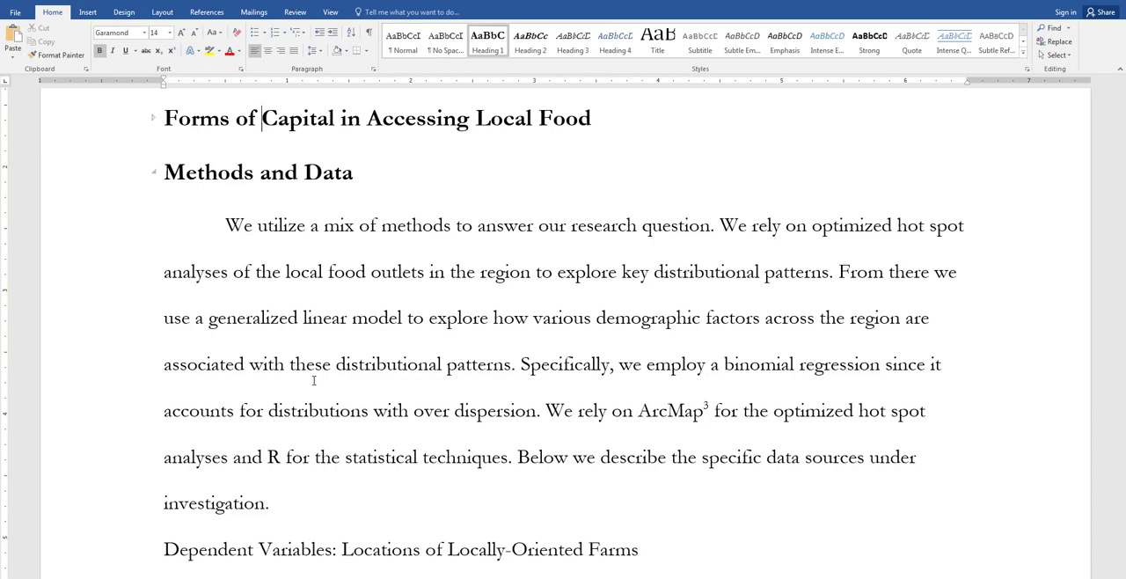
{"action": "scroll", "coordinate": [334, 302], "scroll_direction": "down", "scroll_amount": 1}
{"action": "scroll", "coordinate": [343, 282], "scroll_direction": "down", "scroll_amount": 2}
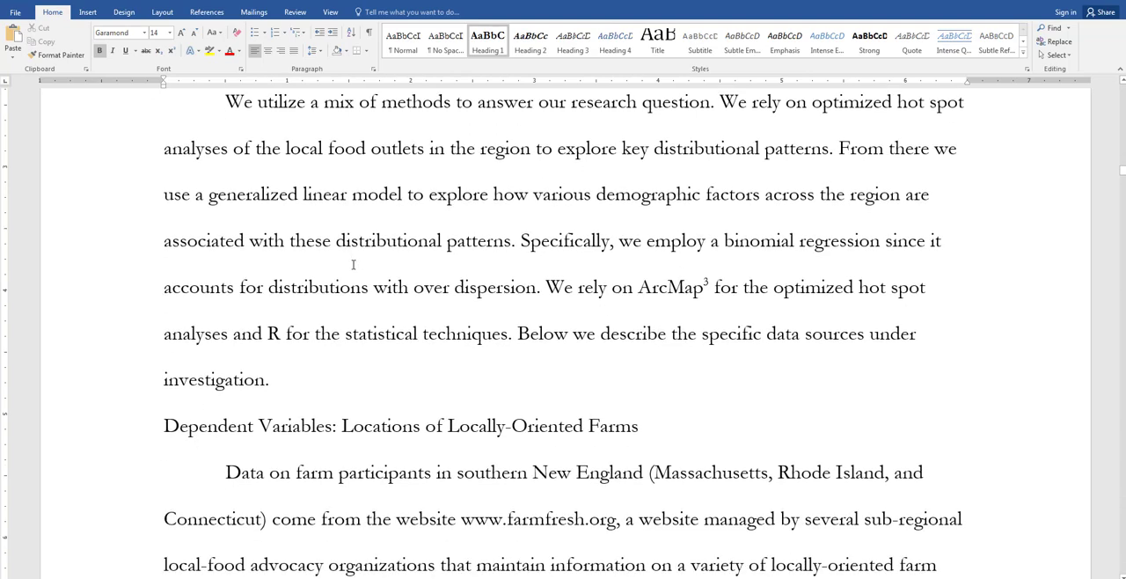
{"action": "scroll", "coordinate": [348, 196], "scroll_direction": "up", "scroll_amount": 2}
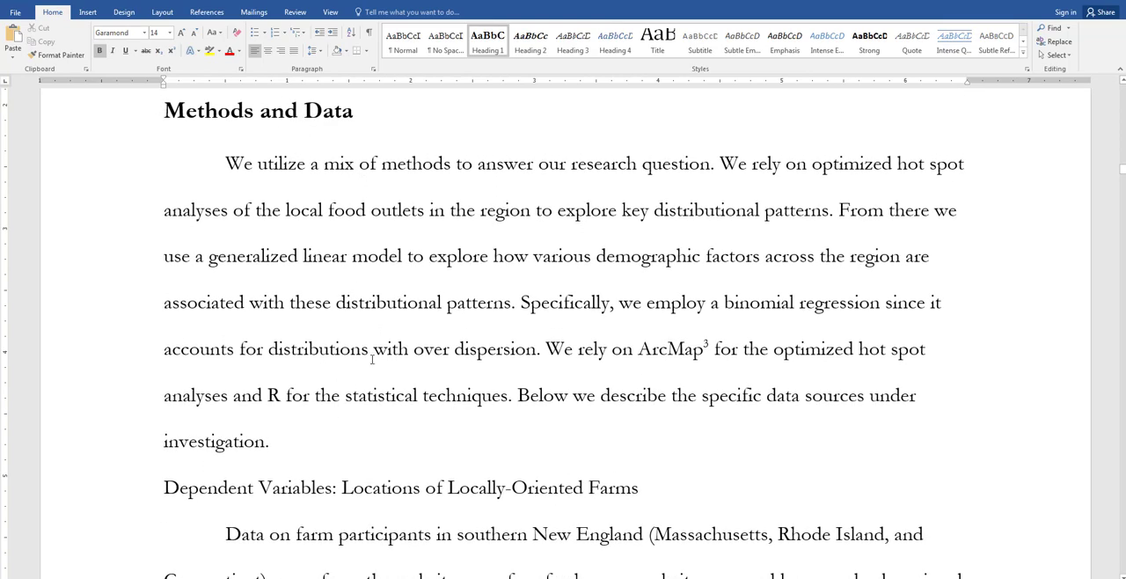
{"action": "scroll", "coordinate": [365, 404], "scroll_direction": "down", "scroll_amount": 6}
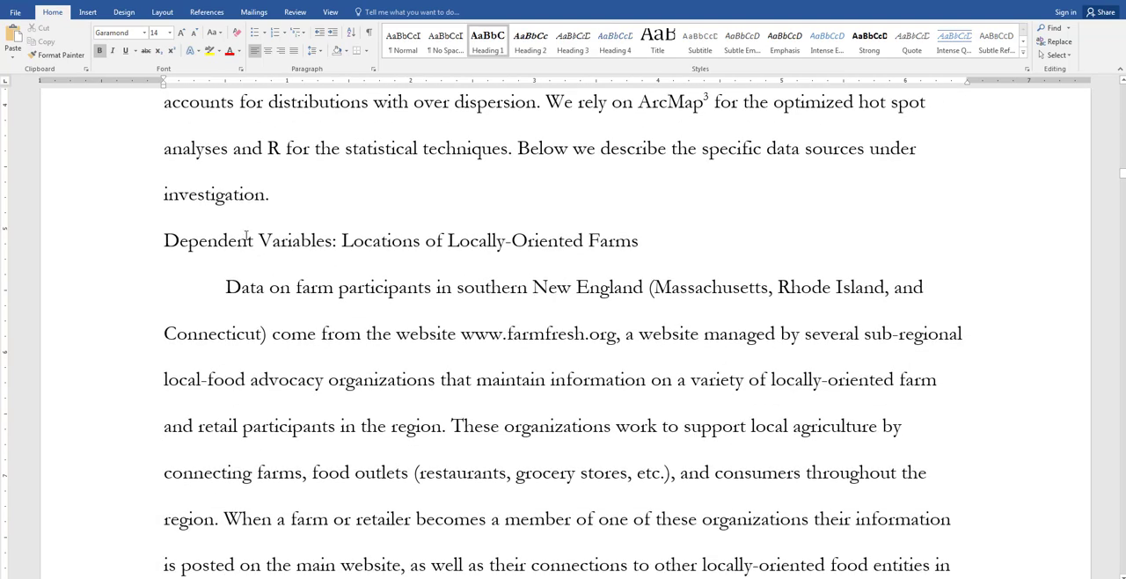
{"action": "left_click", "coordinate": [291, 244]}
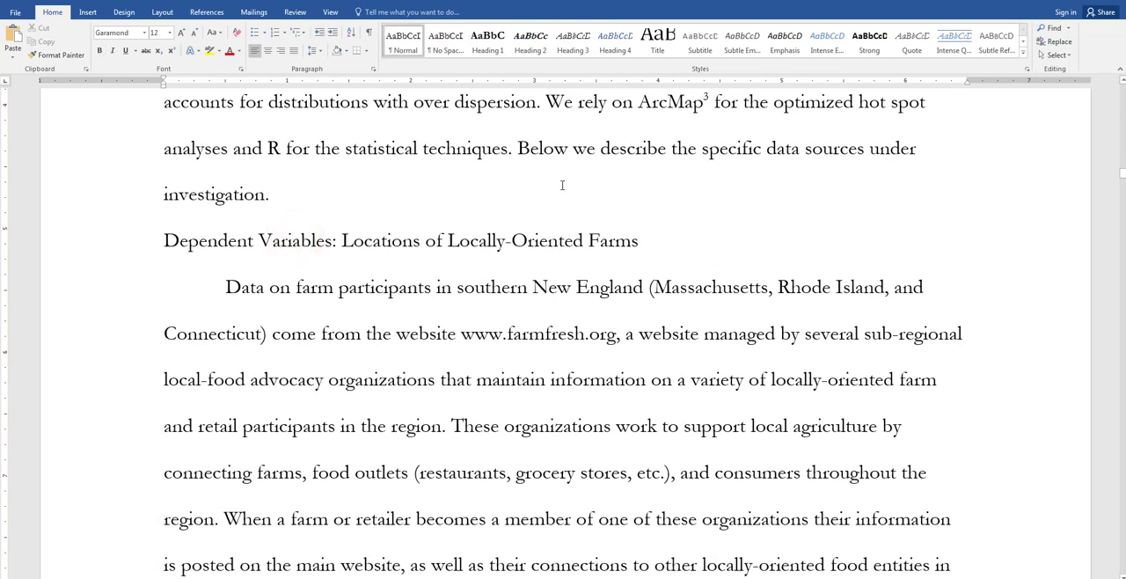
{"action": "left_click", "coordinate": [531, 40]}
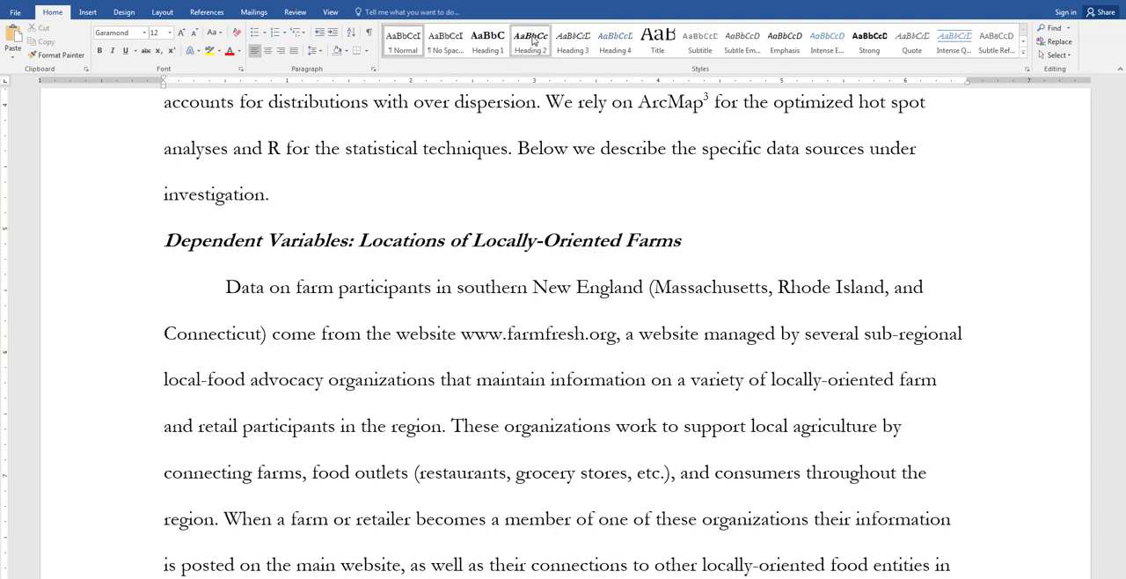
{"action": "left_click", "coordinate": [533, 40]}
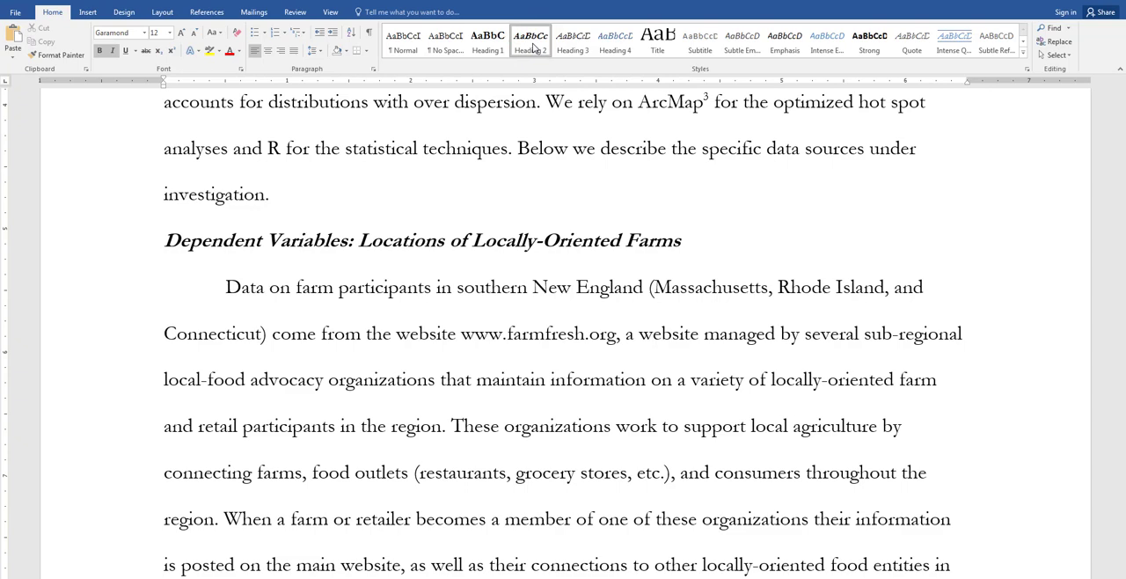
Step: Examine the Heading 2 style's definition and its additional formatting options
{"action": "right_click", "coordinate": [533, 44]}
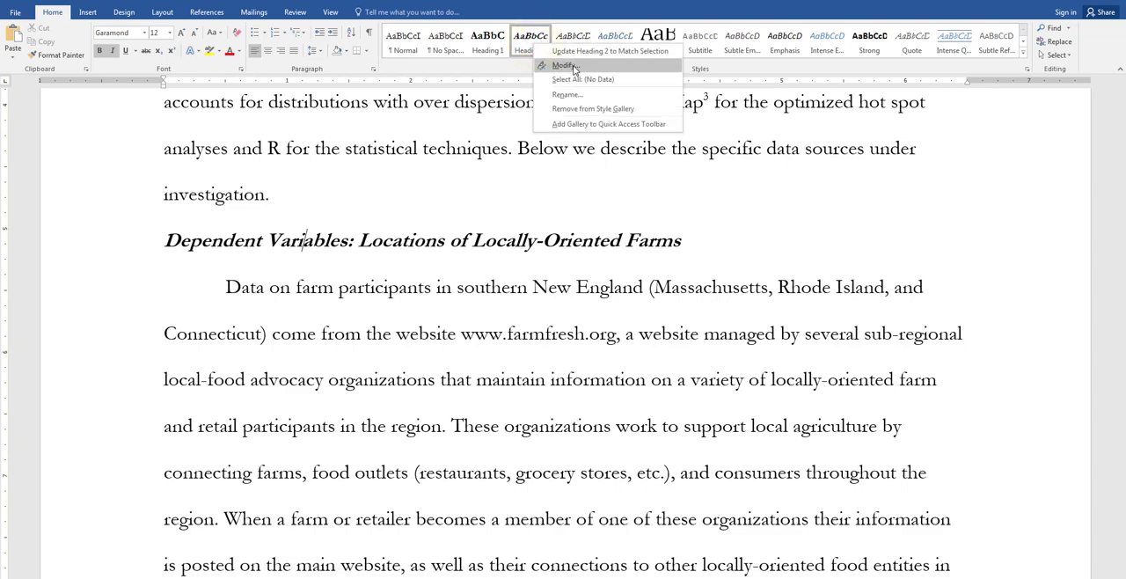
{"action": "left_click", "coordinate": [567, 66]}
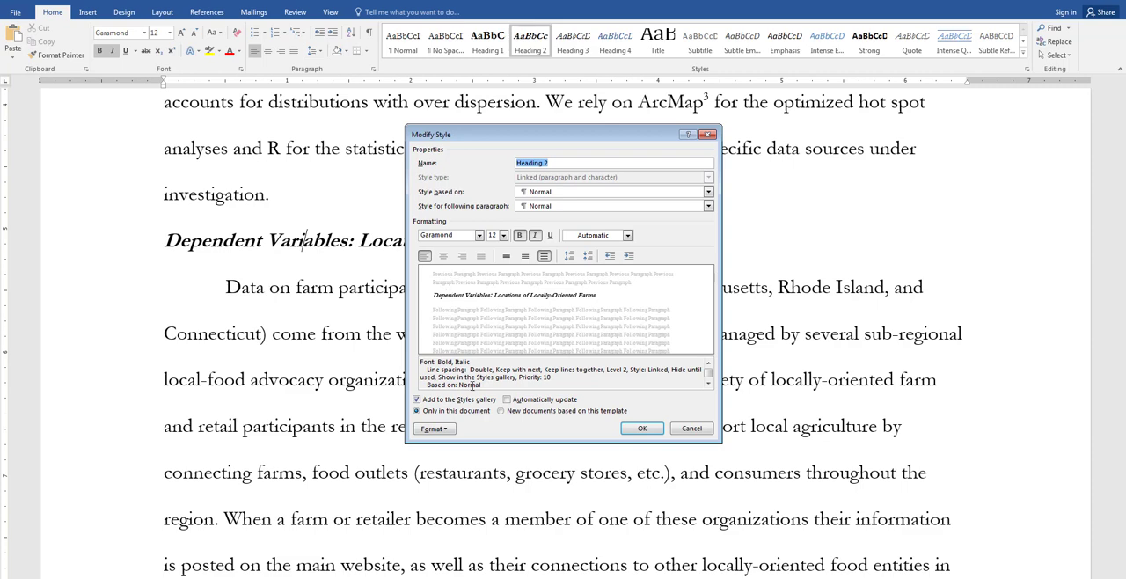
{"action": "left_click", "coordinate": [447, 429]}
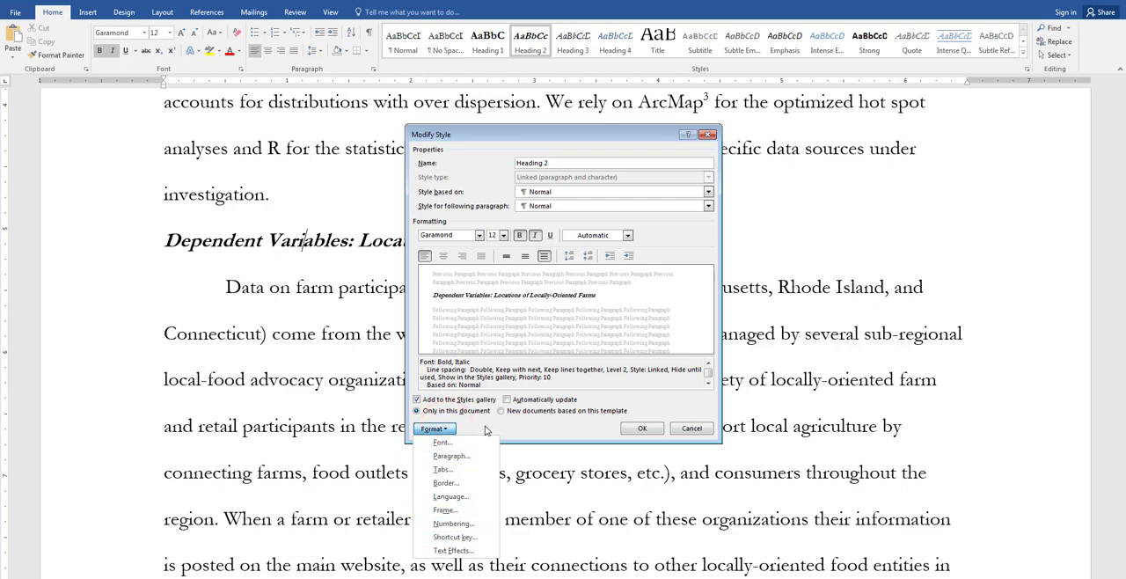
{"action": "left_click", "coordinate": [485, 428]}
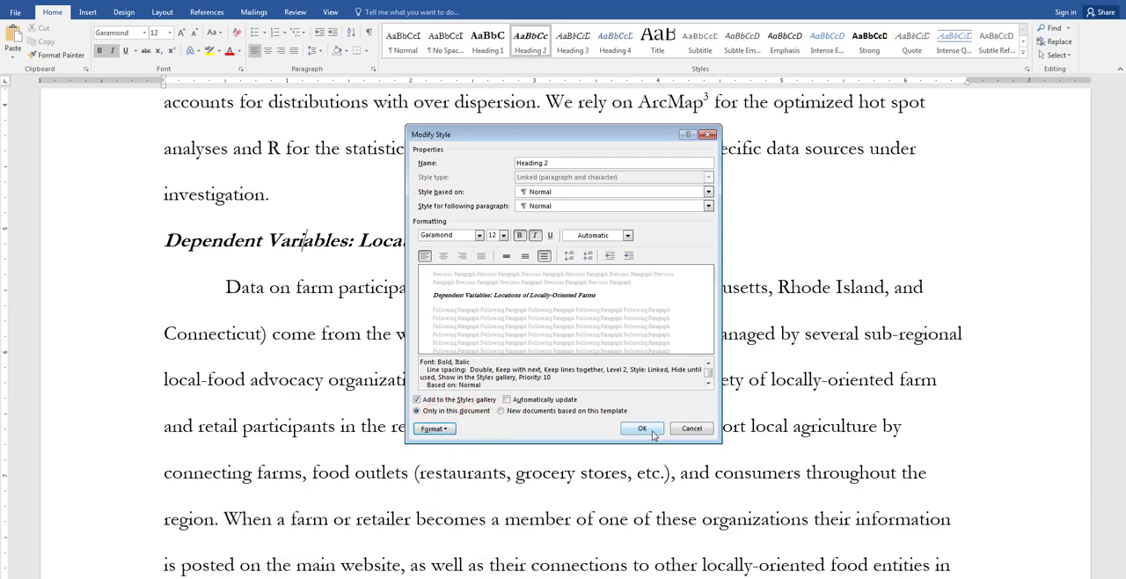
{"action": "left_click", "coordinate": [647, 428]}
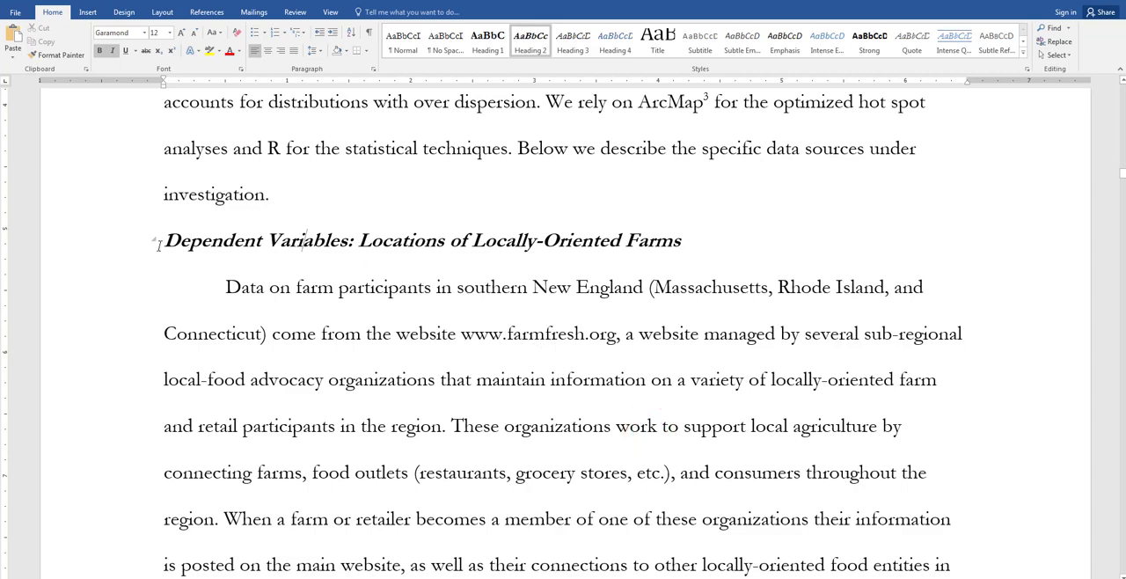
Step: Collapse the section under the "Dependent Variables: Locations of Locally-Oriented Farms" heading and expand it again
{"action": "mouse_move", "coordinate": [157, 243]}
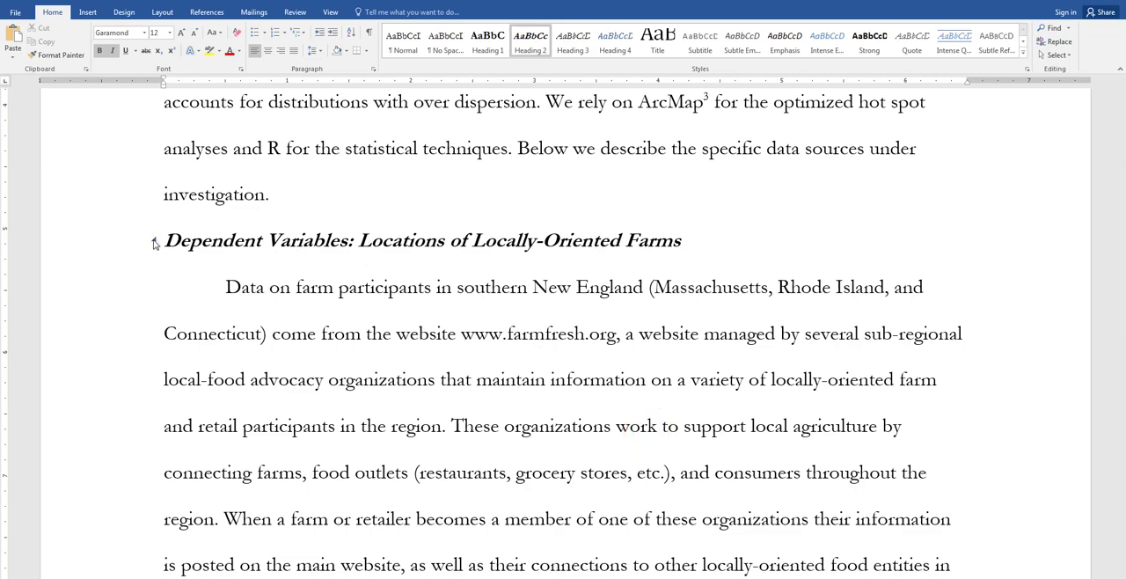
{"action": "left_click", "coordinate": [154, 242]}
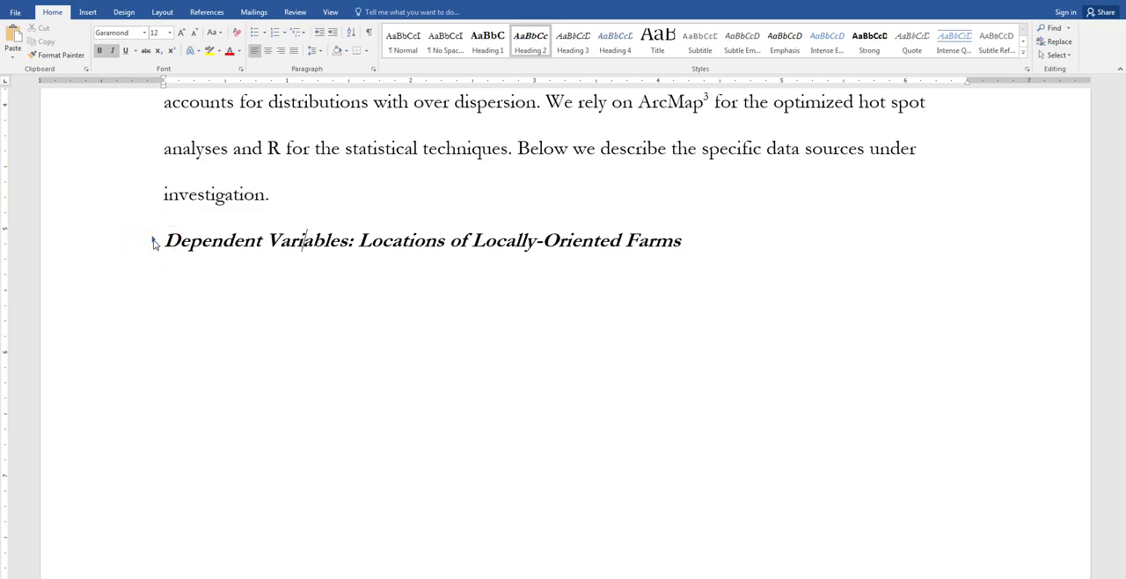
{"action": "left_click", "coordinate": [153, 241]}
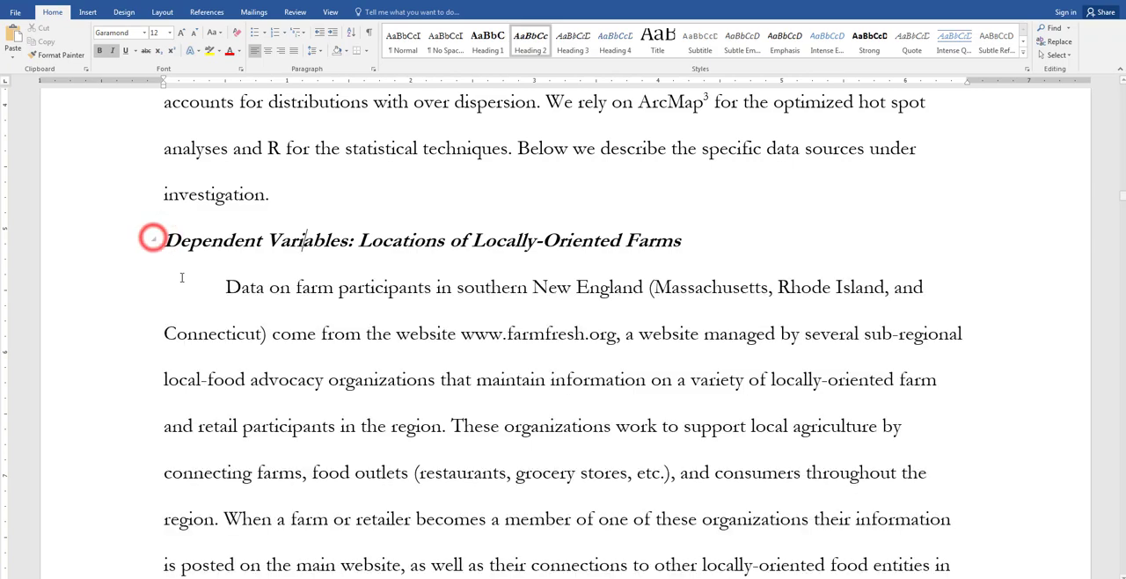
Step: Center the Figure 1, Figure 2 and Figure 3 placeholder lines under the Dependent Variables section
{"action": "scroll", "coordinate": [470, 253], "scroll_direction": "down", "scroll_amount": 10}
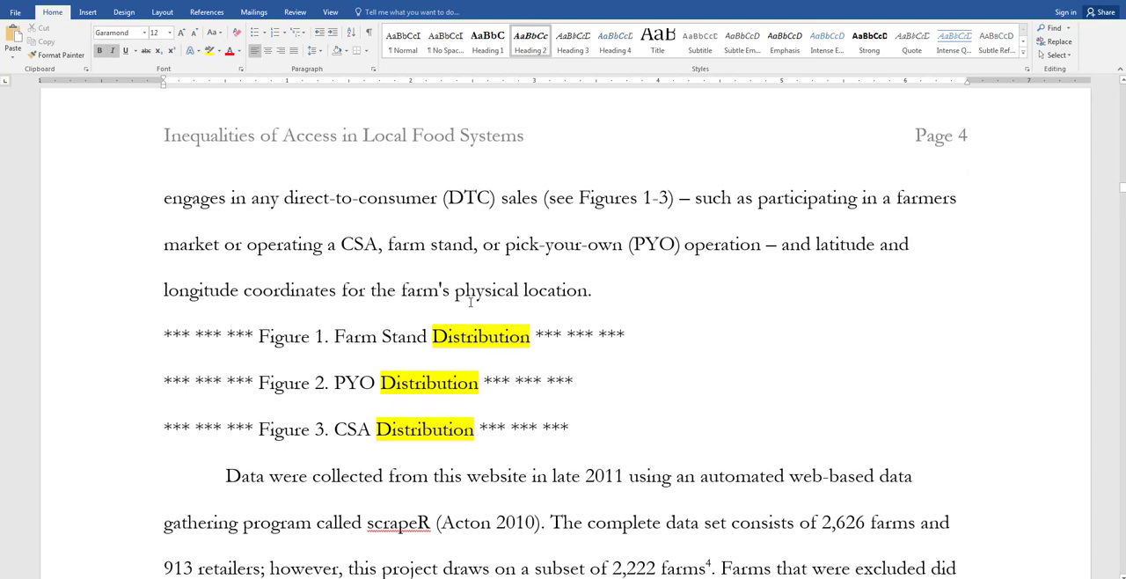
{"action": "scroll", "coordinate": [467, 305], "scroll_direction": "down", "scroll_amount": 1}
{"action": "scroll", "coordinate": [467, 305], "scroll_direction": "up", "scroll_amount": 2}
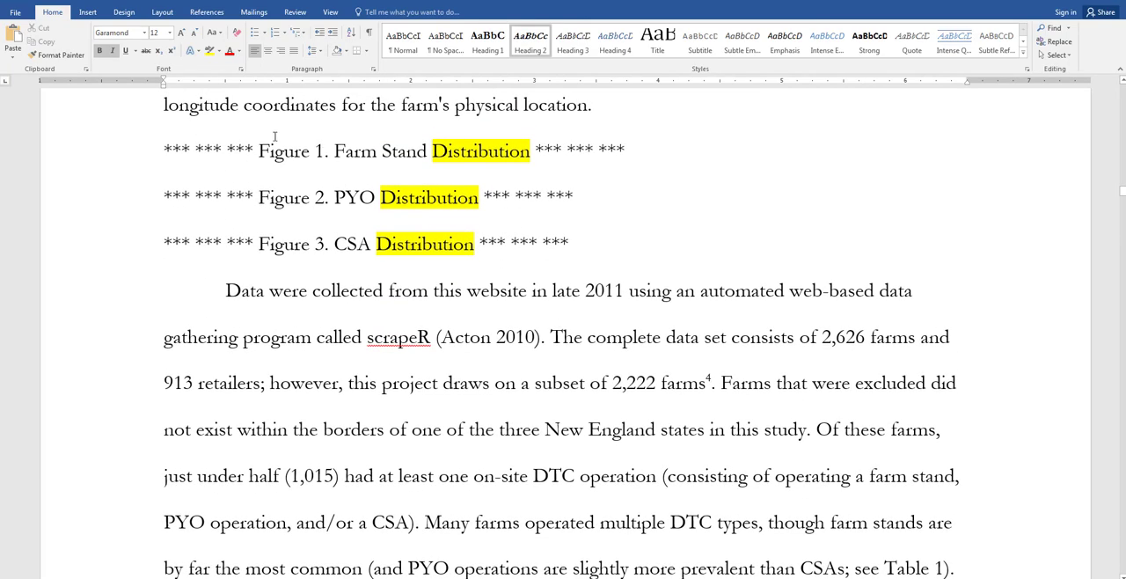
{"action": "left_click", "coordinate": [272, 147]}
{"action": "left_click_drag", "start_coordinate": [304, 221], "coordinate": [326, 254]}
{"action": "left_click", "coordinate": [266, 51]}
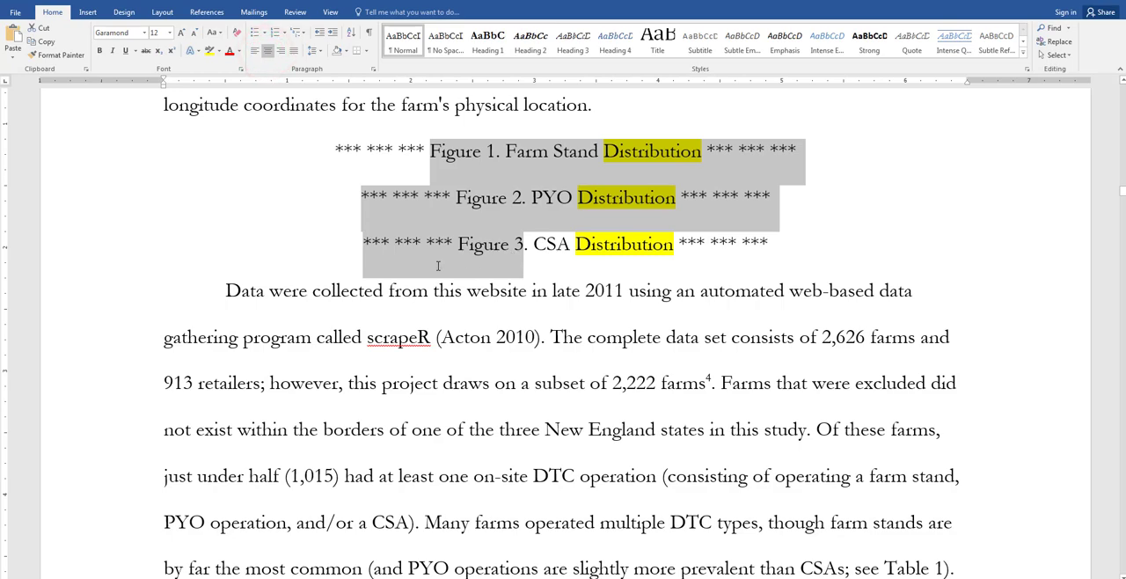
Step: Center the placeholder line "Table 1. Distribution of Farm Types"
{"action": "scroll", "coordinate": [357, 289], "scroll_direction": "down", "scroll_amount": 3}
{"action": "scroll", "coordinate": [356, 289], "scroll_direction": "down", "scroll_amount": 3}
{"action": "left_click", "coordinate": [301, 244]}
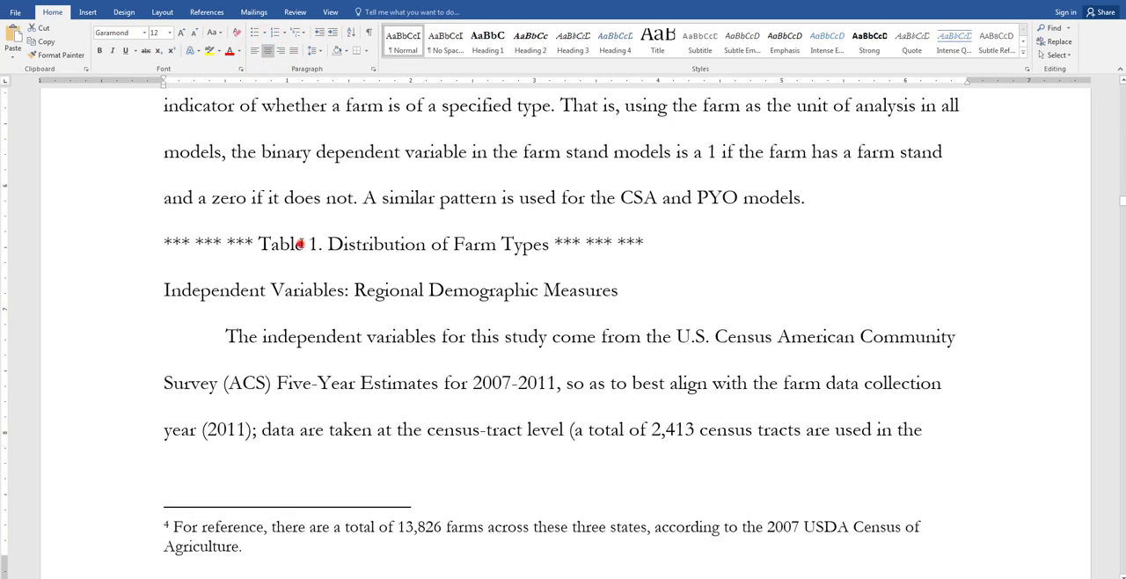
{"action": "left_click", "coordinate": [268, 50]}
Step: Apply the Heading 2 style to "Independent Variables: Regional Demographic Measures" and the Heading 1 style to "Findings"
{"action": "left_click", "coordinate": [237, 287]}
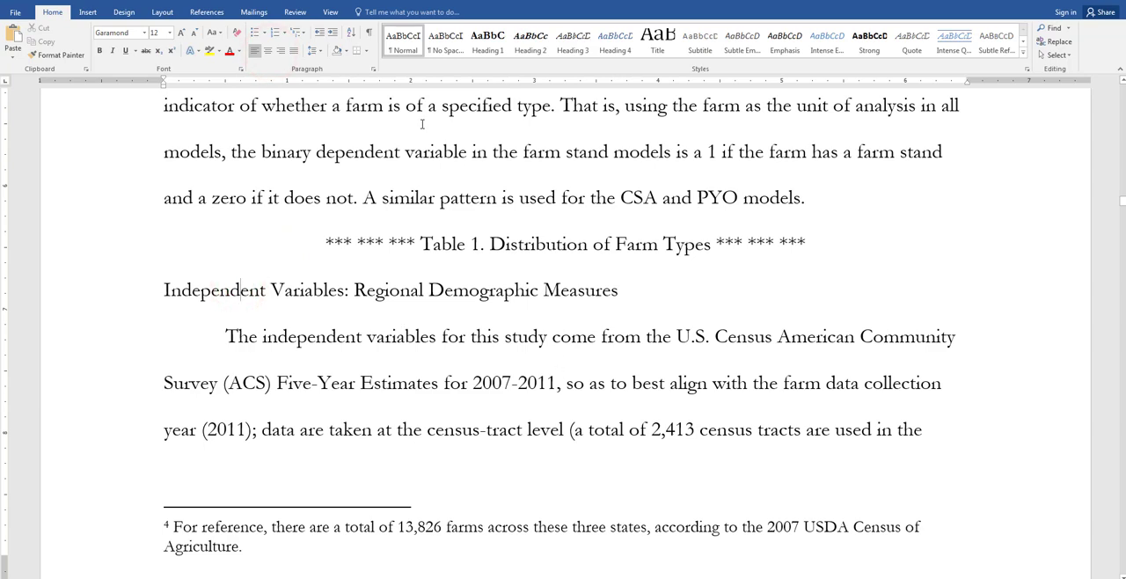
{"action": "left_click", "coordinate": [532, 41]}
{"action": "scroll", "coordinate": [452, 352], "scroll_direction": "down", "scroll_amount": 15}
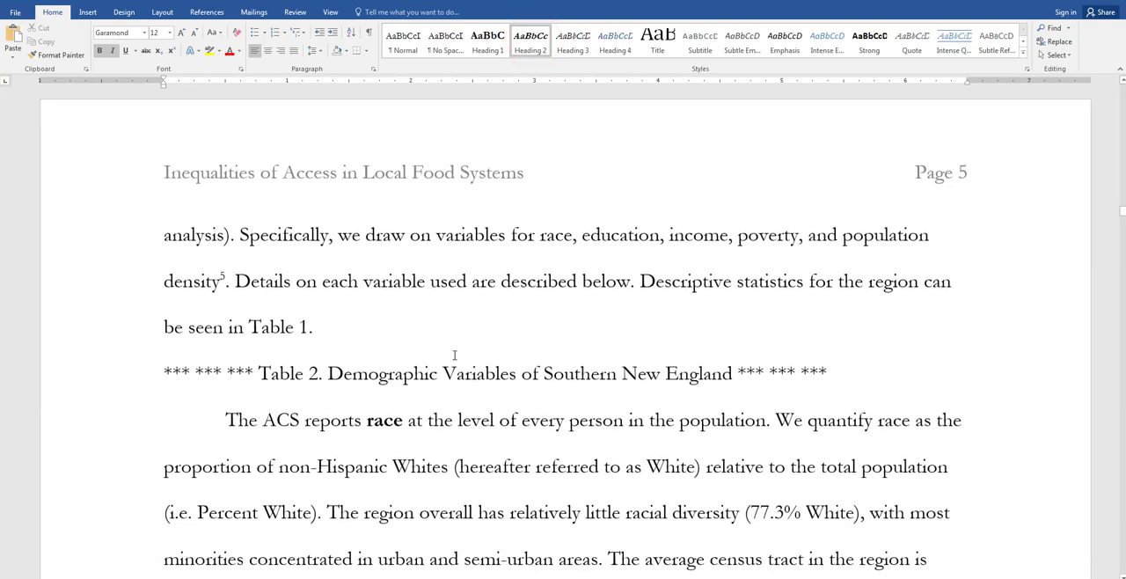
{"action": "left_click", "coordinate": [487, 40]}
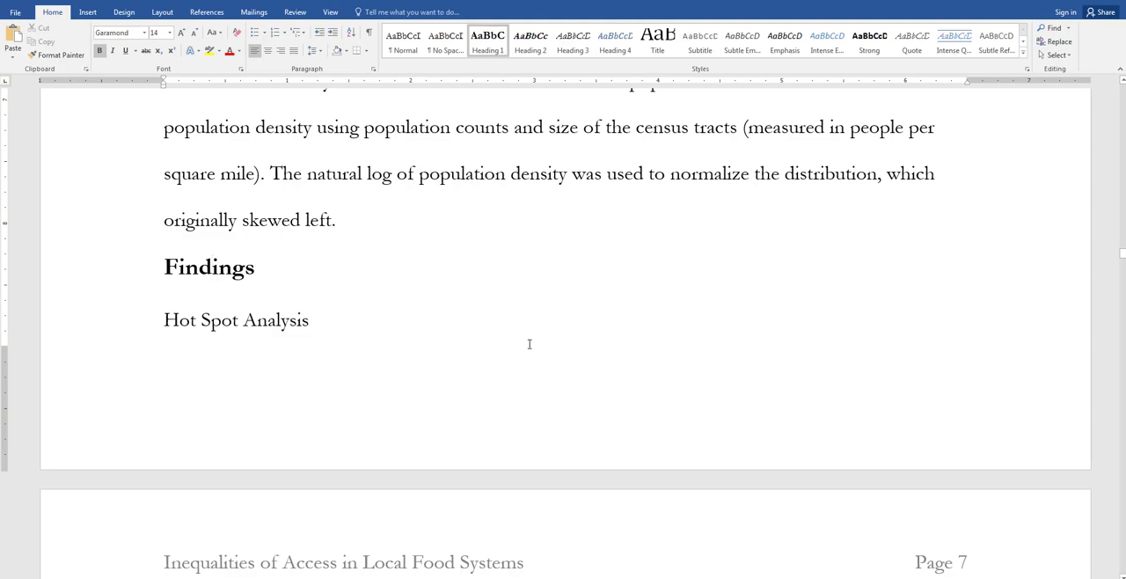
Step: Add the line "Median Household Income" after the Education paragraph in the Independent Variables section and apply the Heading 3 style to it
{"action": "scroll", "coordinate": [527, 344], "scroll_direction": "up", "scroll_amount": 10}
{"action": "scroll", "coordinate": [367, 368], "scroll_direction": "up", "scroll_amount": 10}
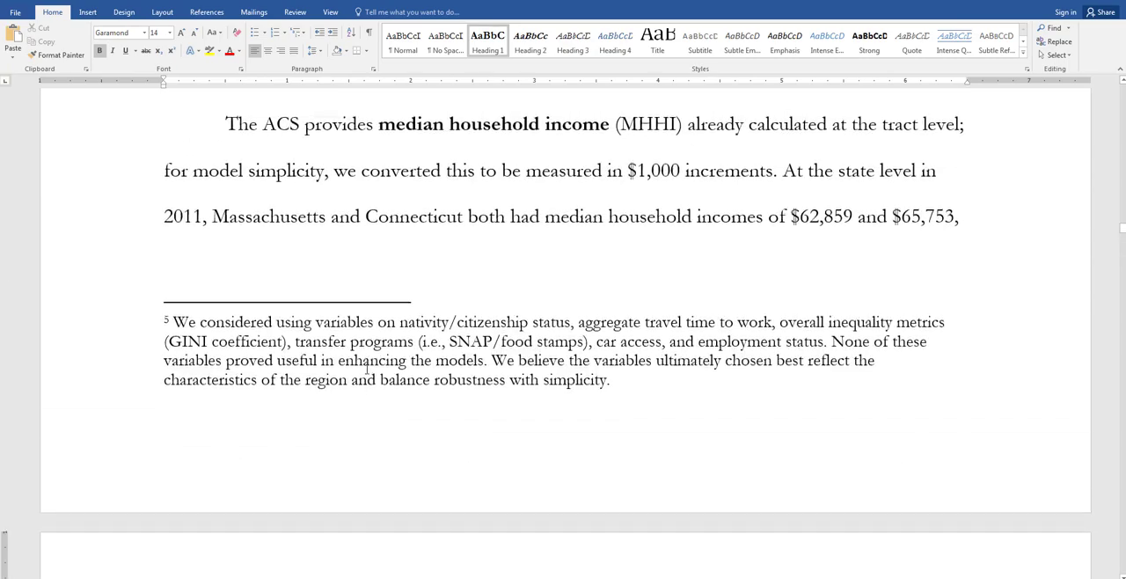
{"action": "scroll", "coordinate": [365, 369], "scroll_direction": "up", "scroll_amount": 10}
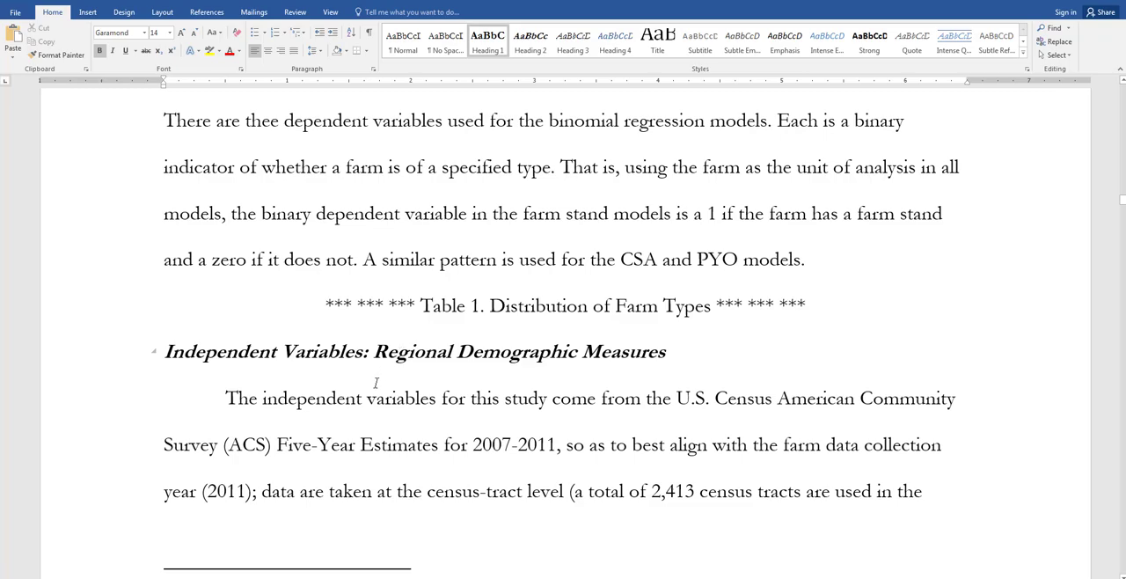
{"action": "scroll", "coordinate": [376, 387], "scroll_direction": "down", "scroll_amount": 10}
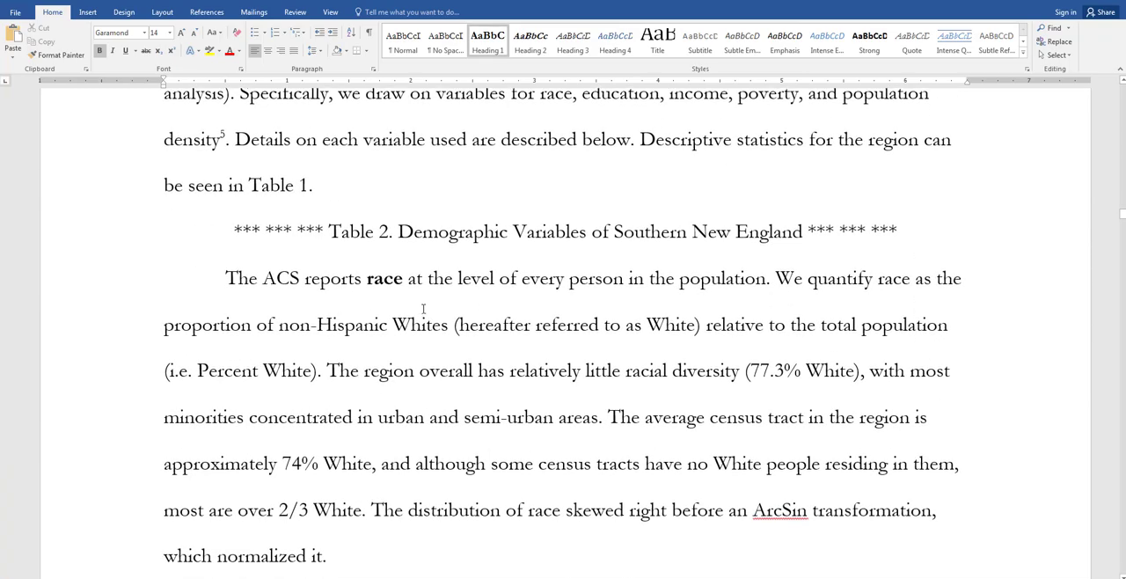
{"action": "scroll", "coordinate": [414, 390], "scroll_direction": "down", "scroll_amount": 5}
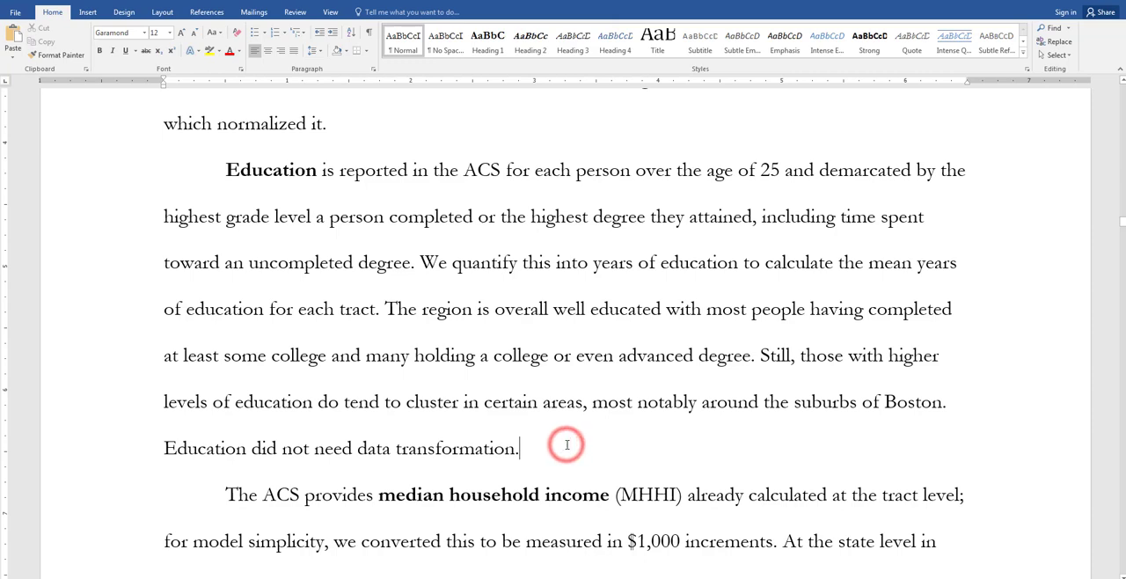
{"action": "key", "text": "Return"}
{"action": "type", "text": "Median Household Income"}
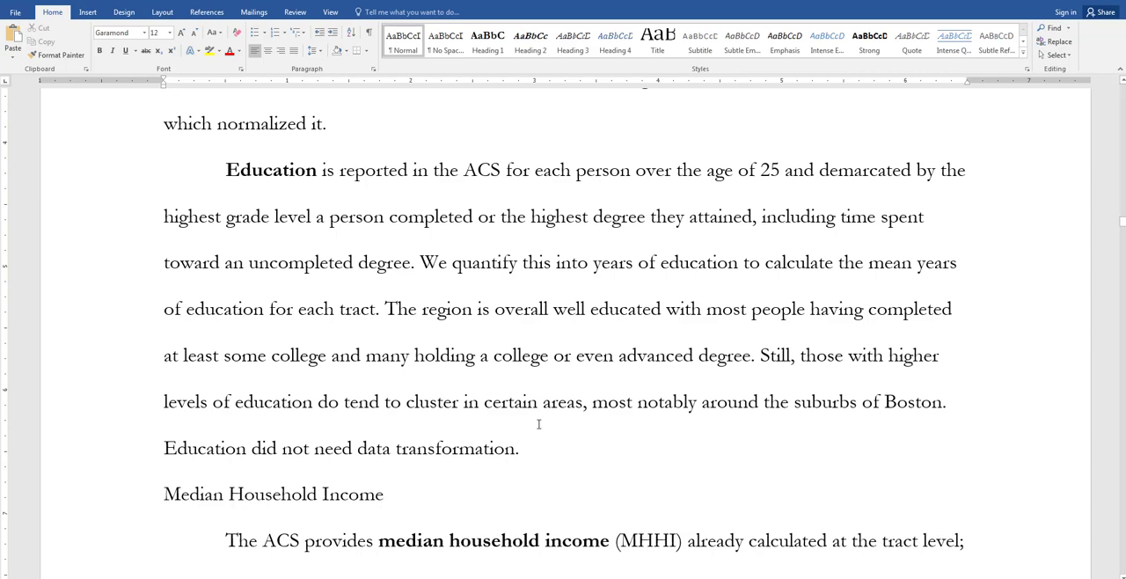
{"action": "left_click", "coordinate": [577, 45]}
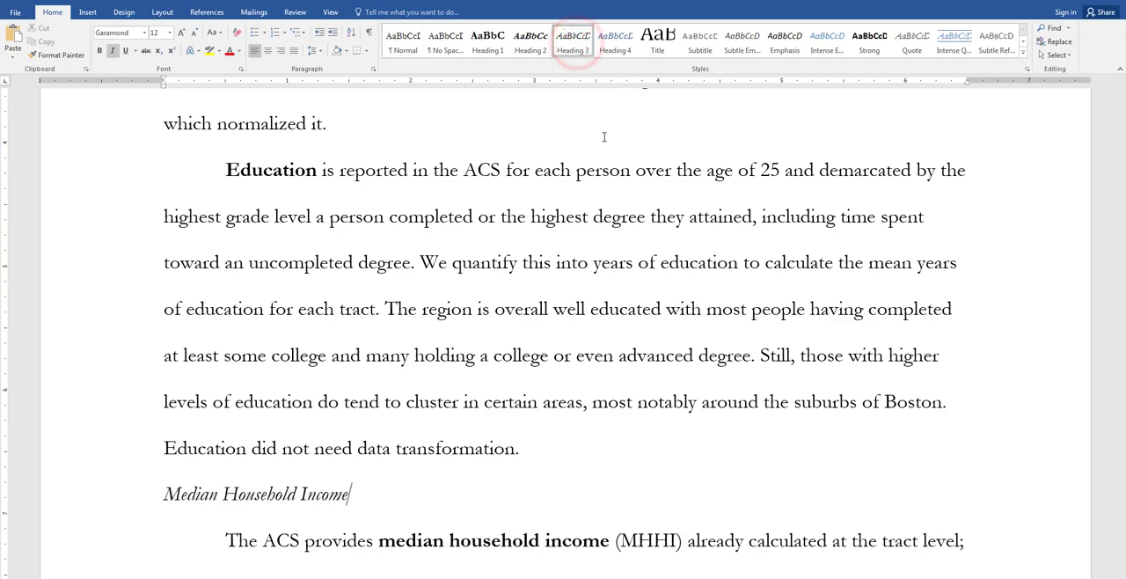